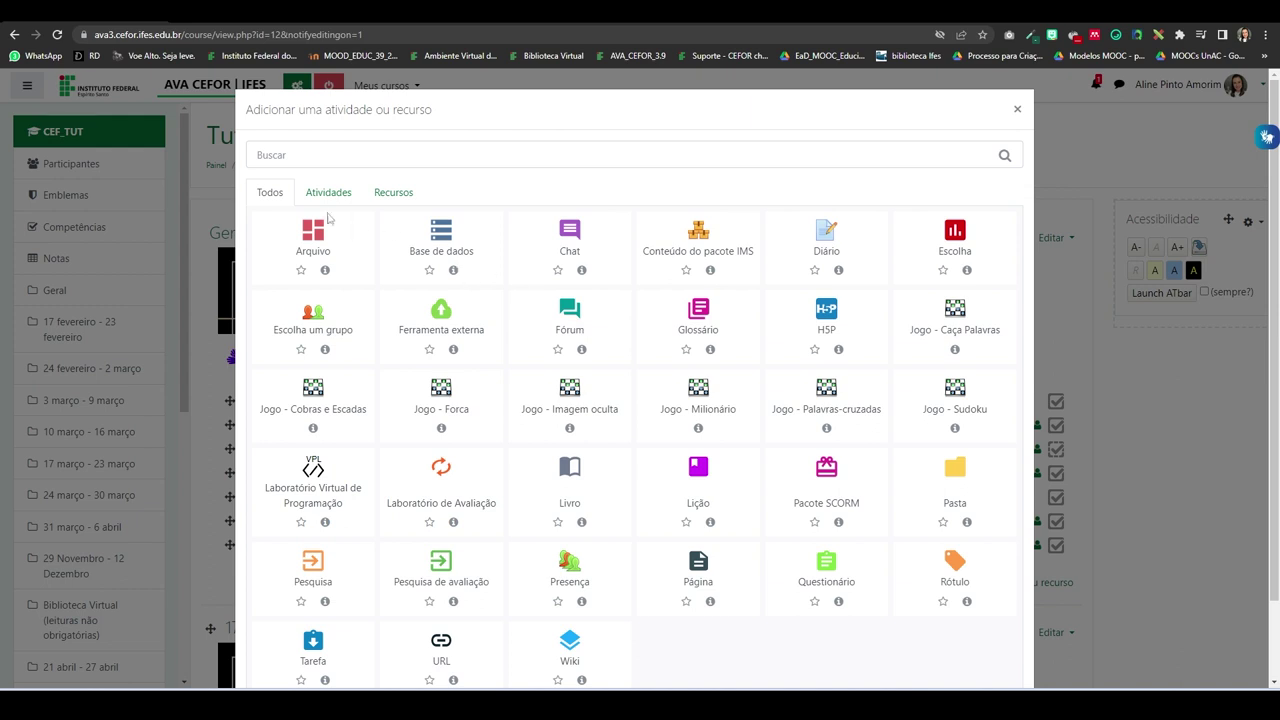
Add a Glossário activity to the course and name it "Recursos do Moodle".
click(325, 196)
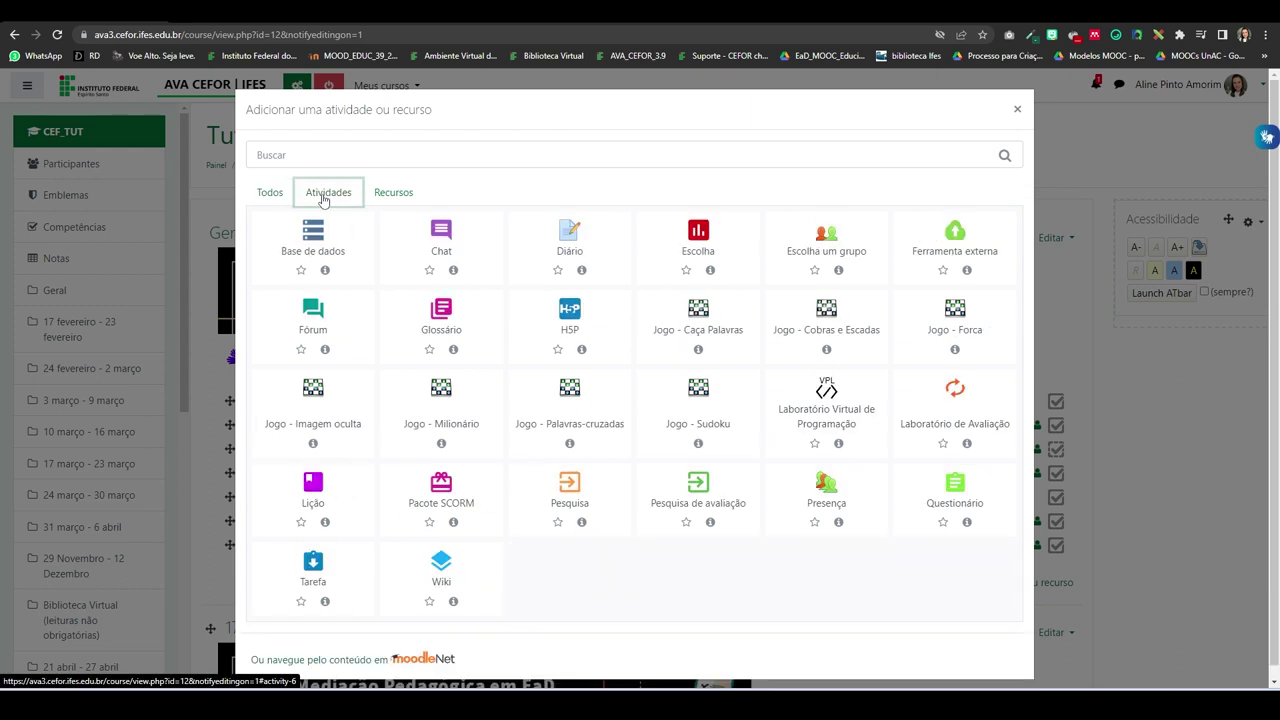
click(443, 322)
click(594, 297)
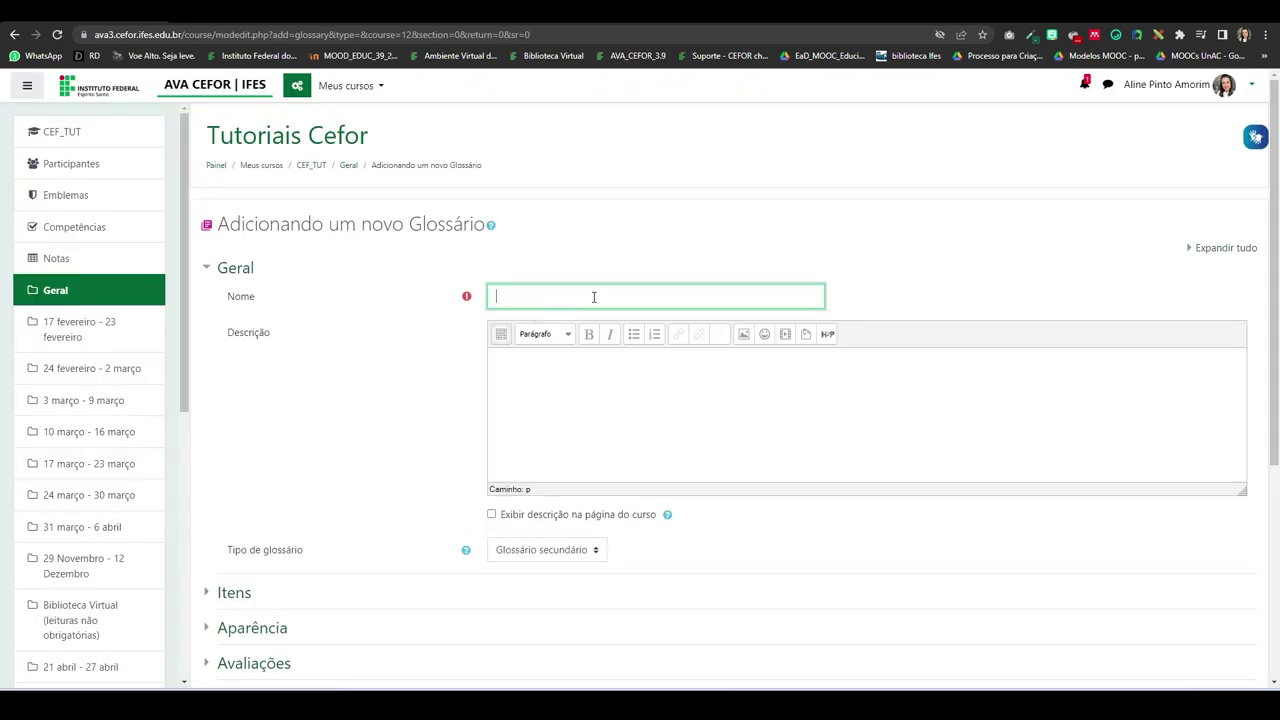
text(Recursos do Moodle)
click(573, 359)
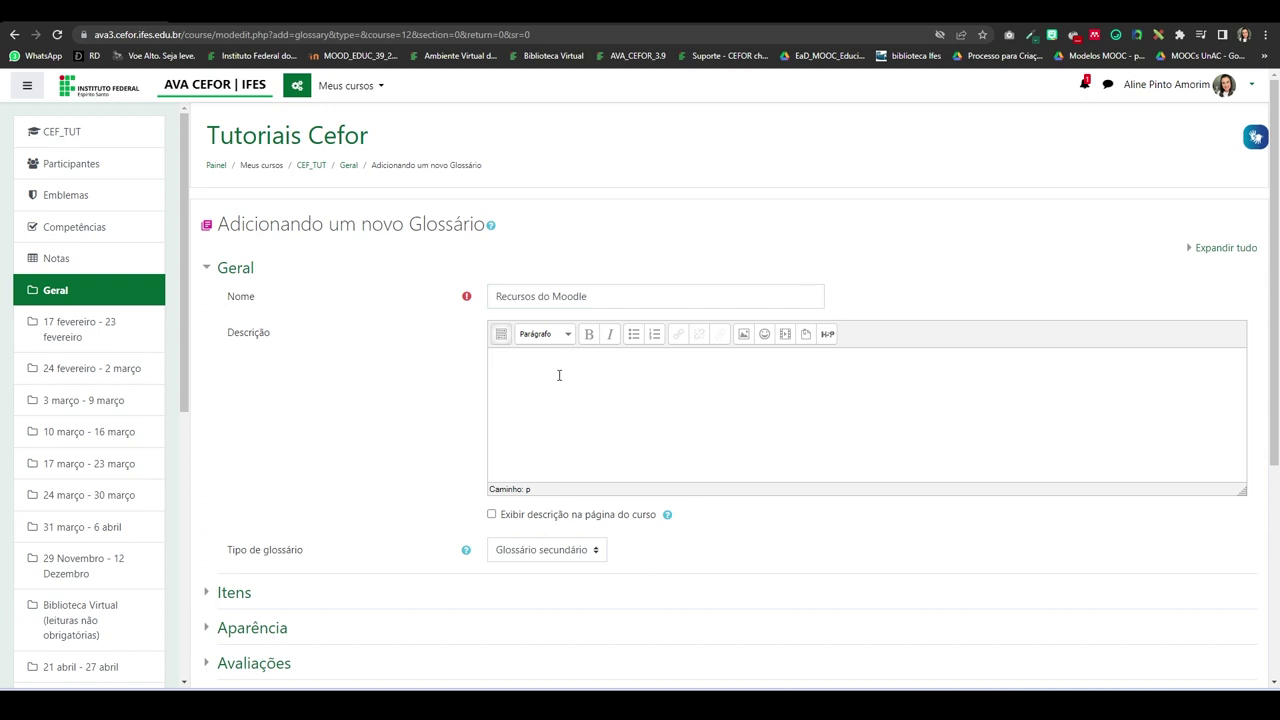
Set the glossary type to Glossário secundário in the general settings.
scroll(559, 375, down, 2)
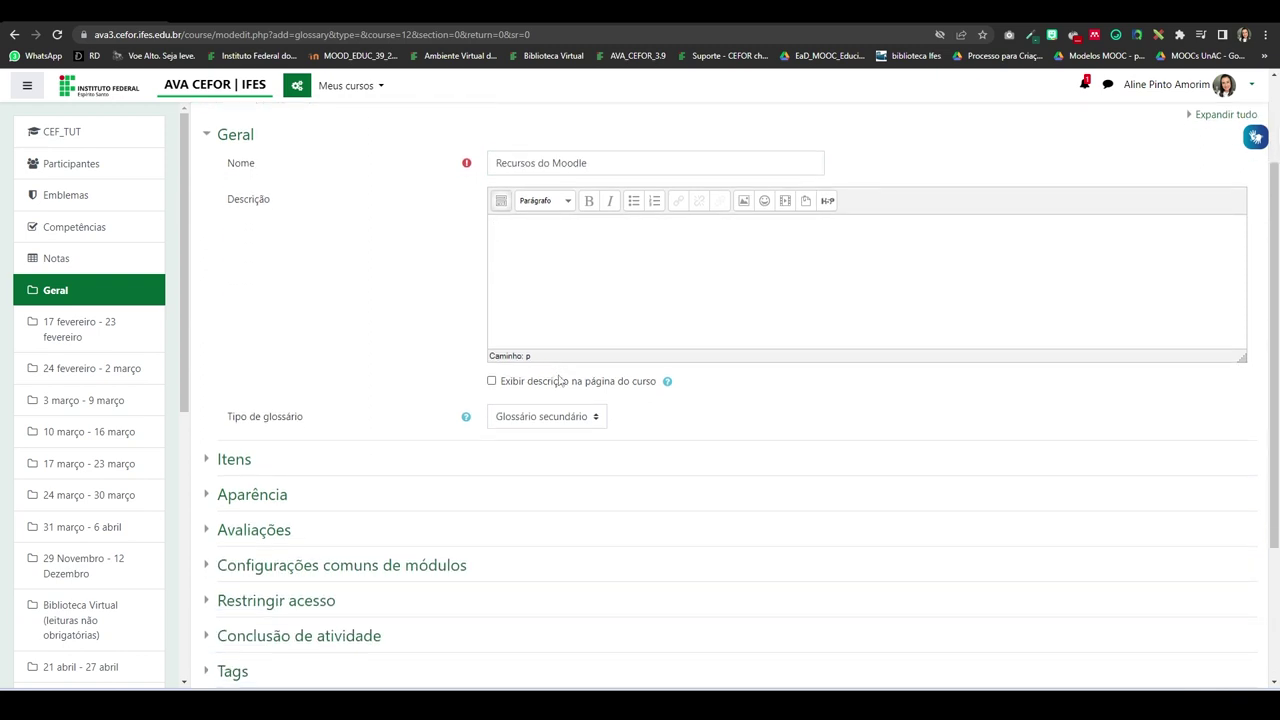
click(589, 264)
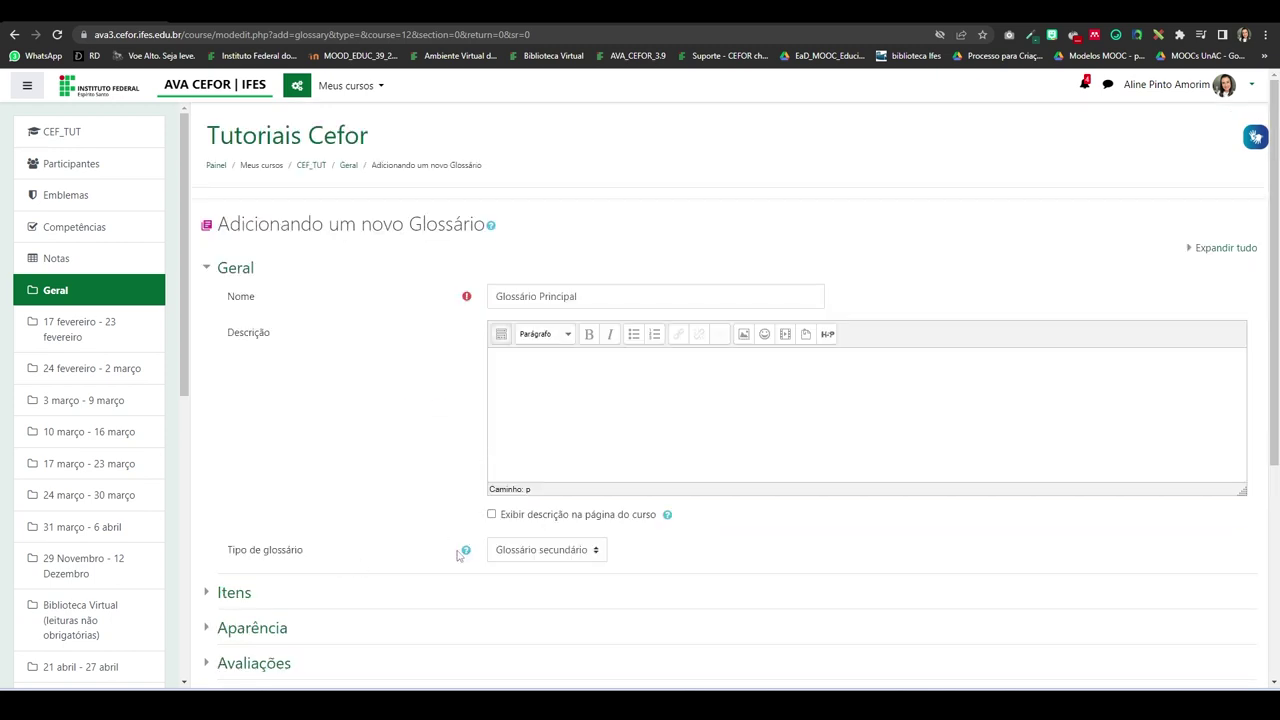
click(592, 553)
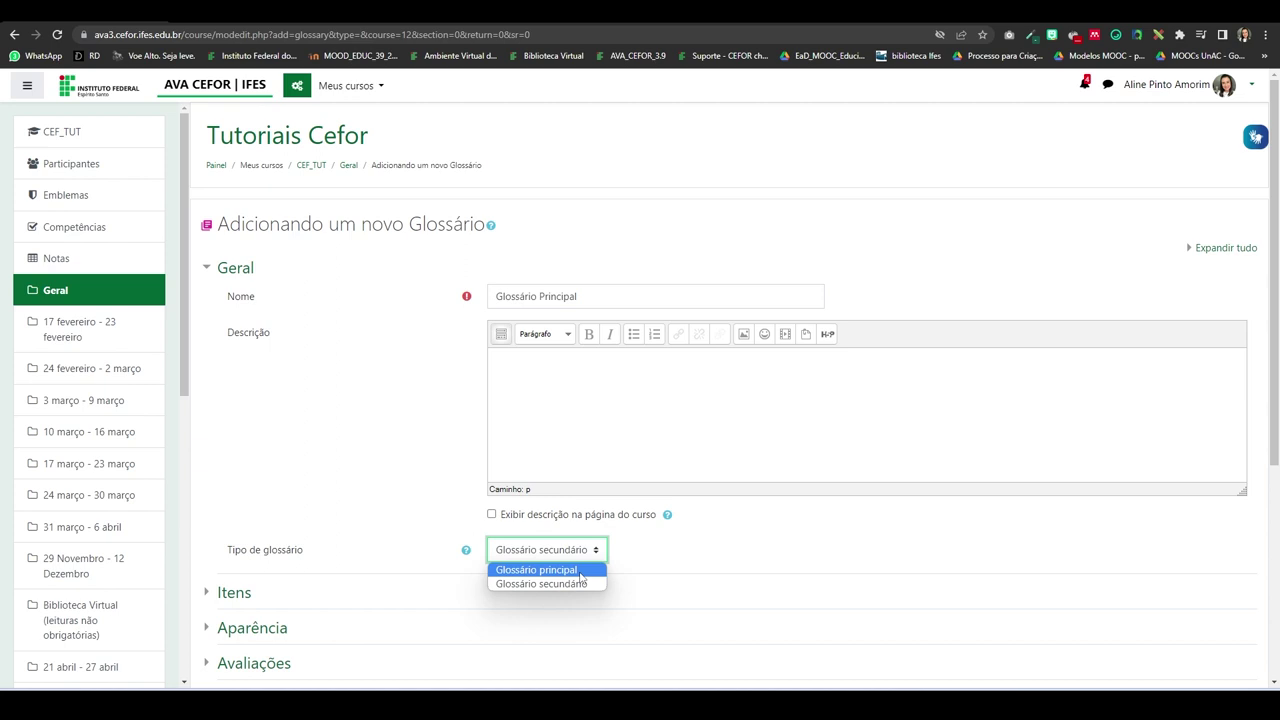
click(577, 586)
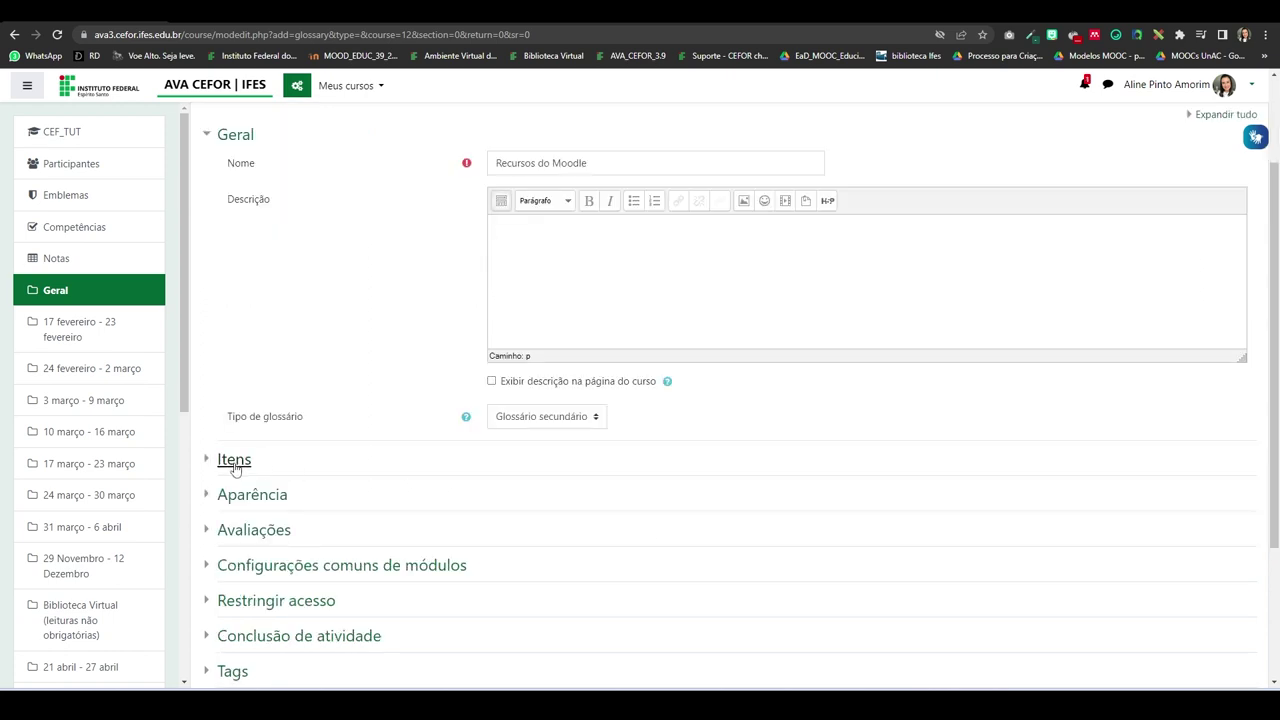
Review the glossary's Itens settings for approval, editing, duplicates, comments and automatic linking.
click(234, 460)
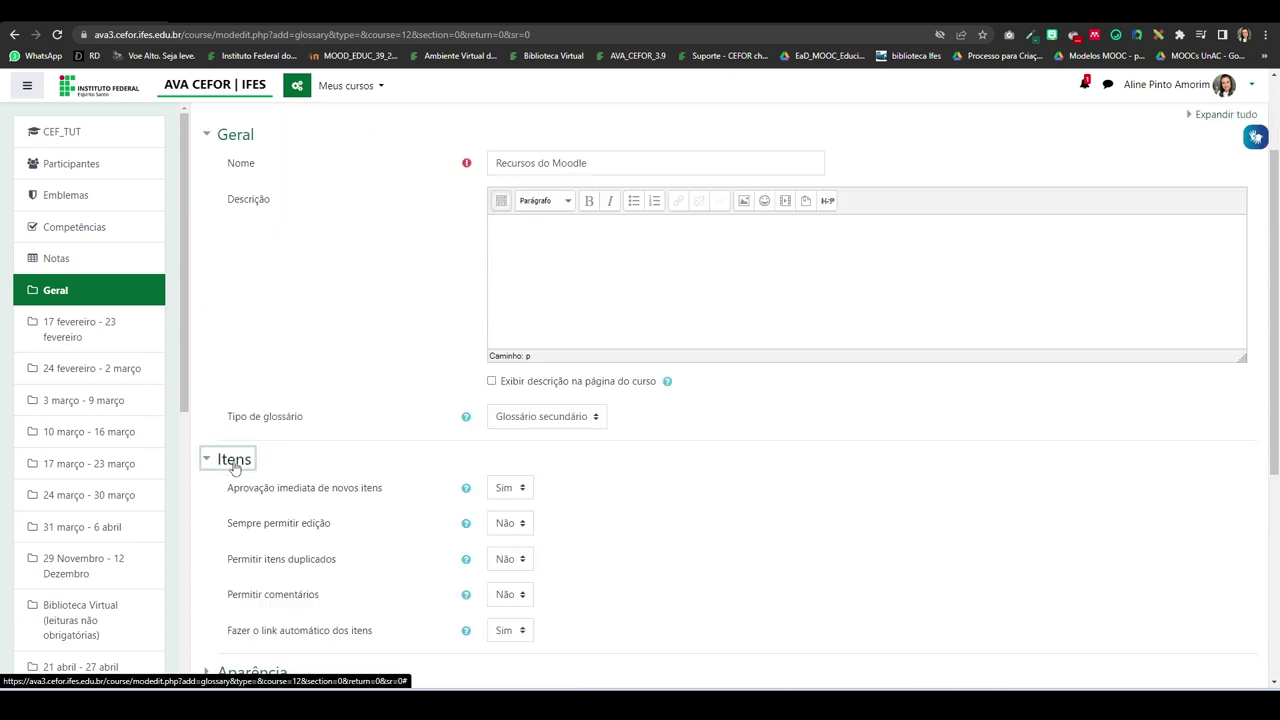
scroll(449, 474, down, 2)
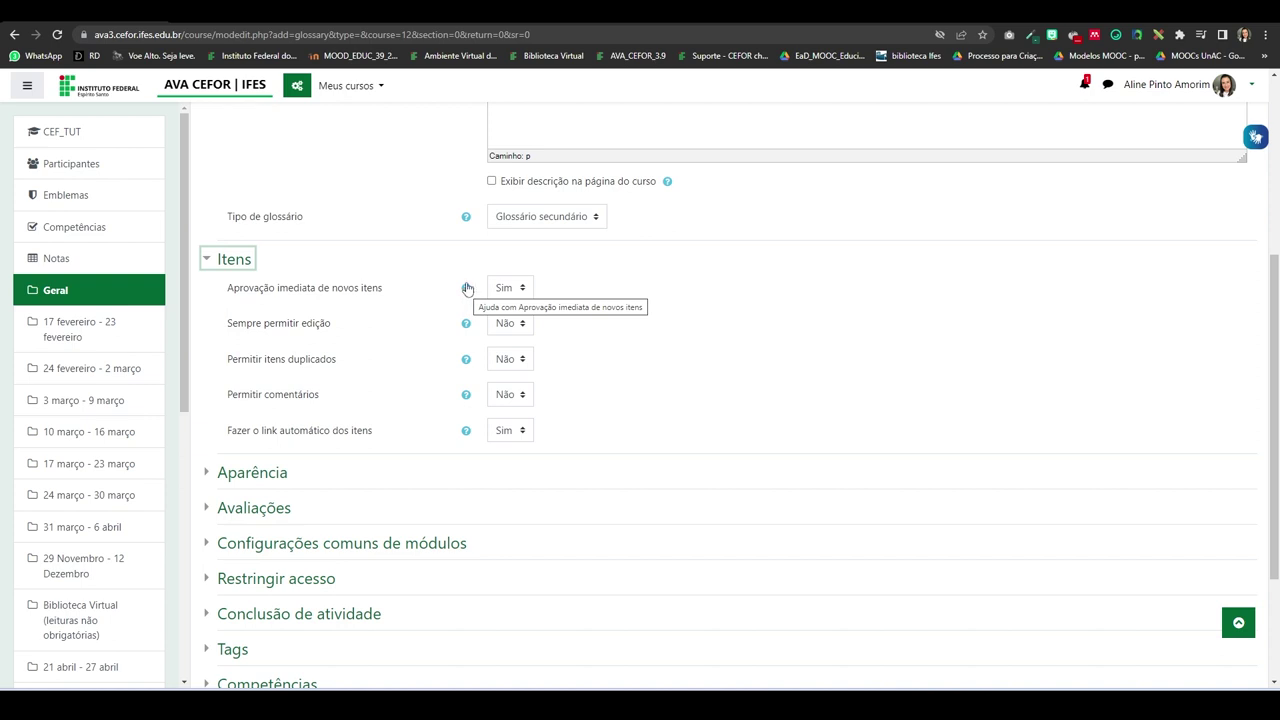
scroll(492, 470, down, 2)
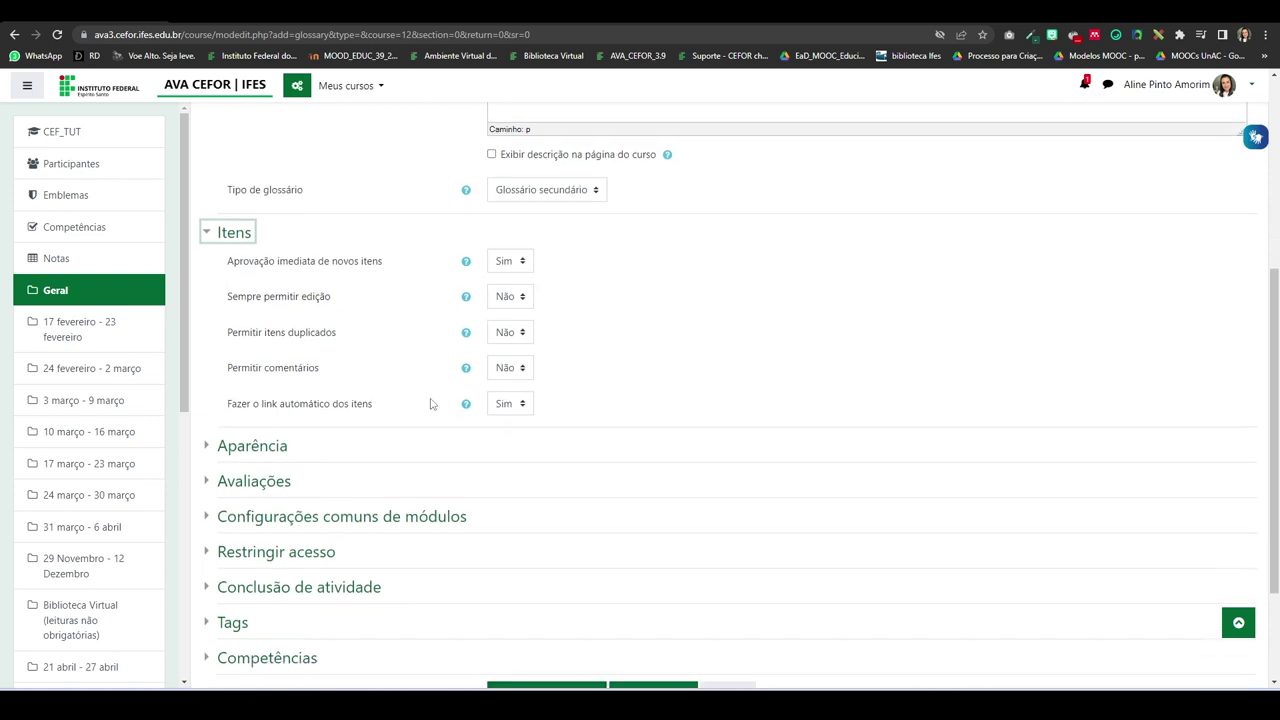
Set the glossary's display format to Completo com autor and review its approval display format and items-per-page settings.
click(236, 292)
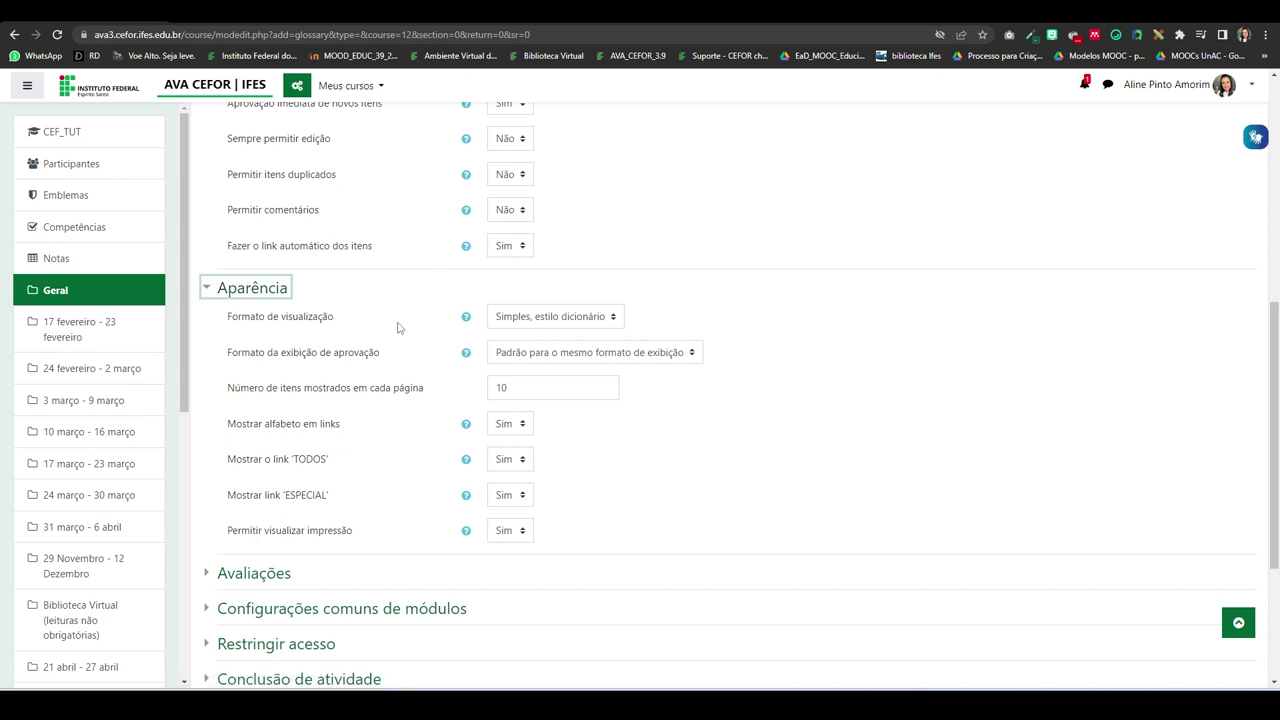
click(596, 318)
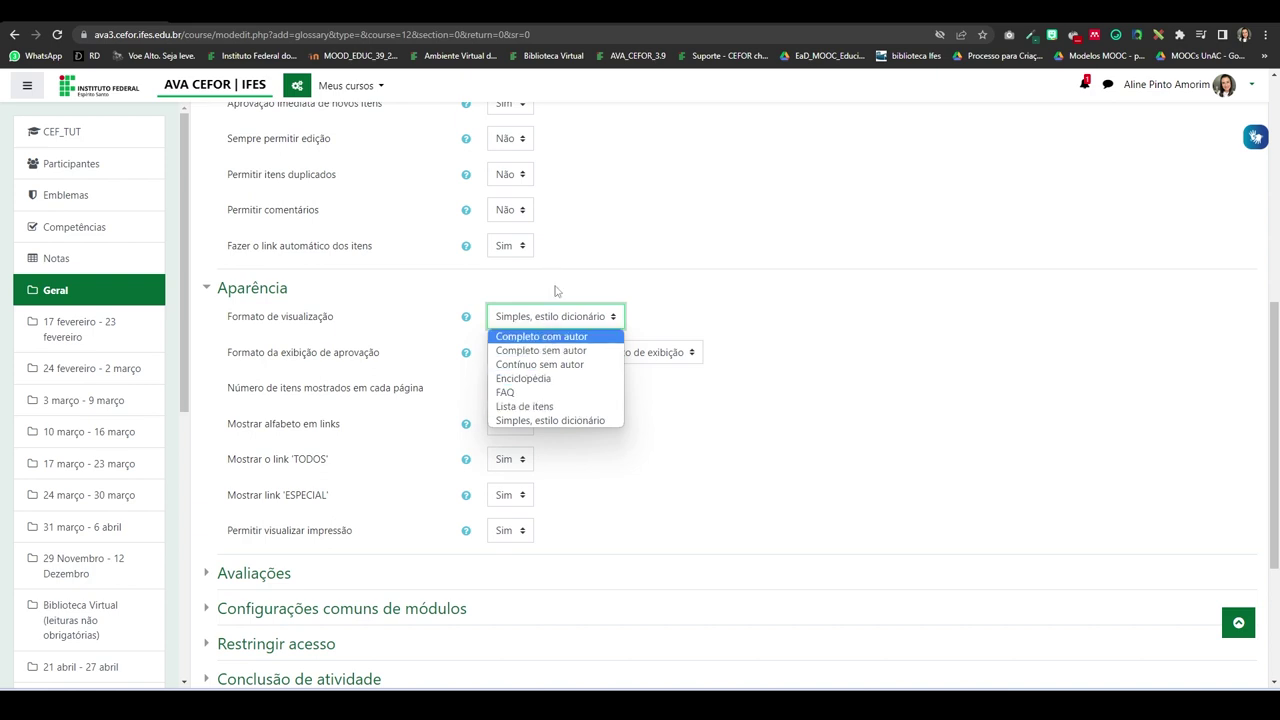
click(575, 337)
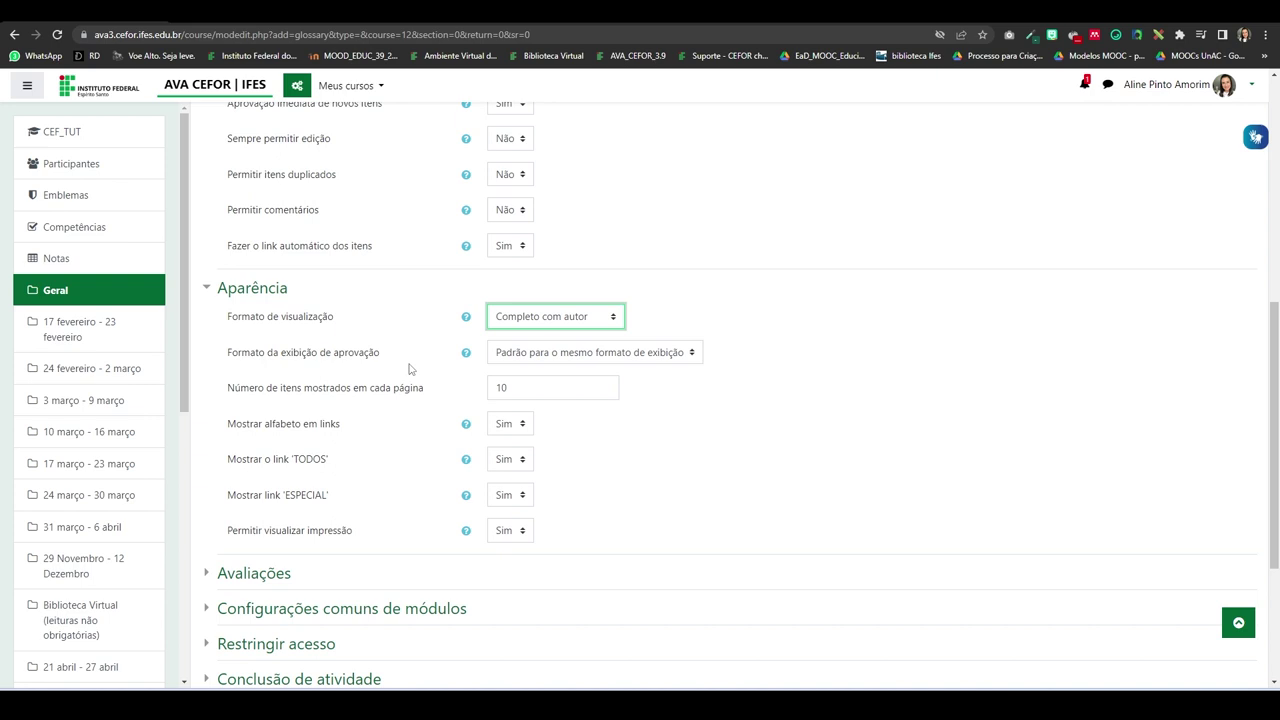
click(505, 355)
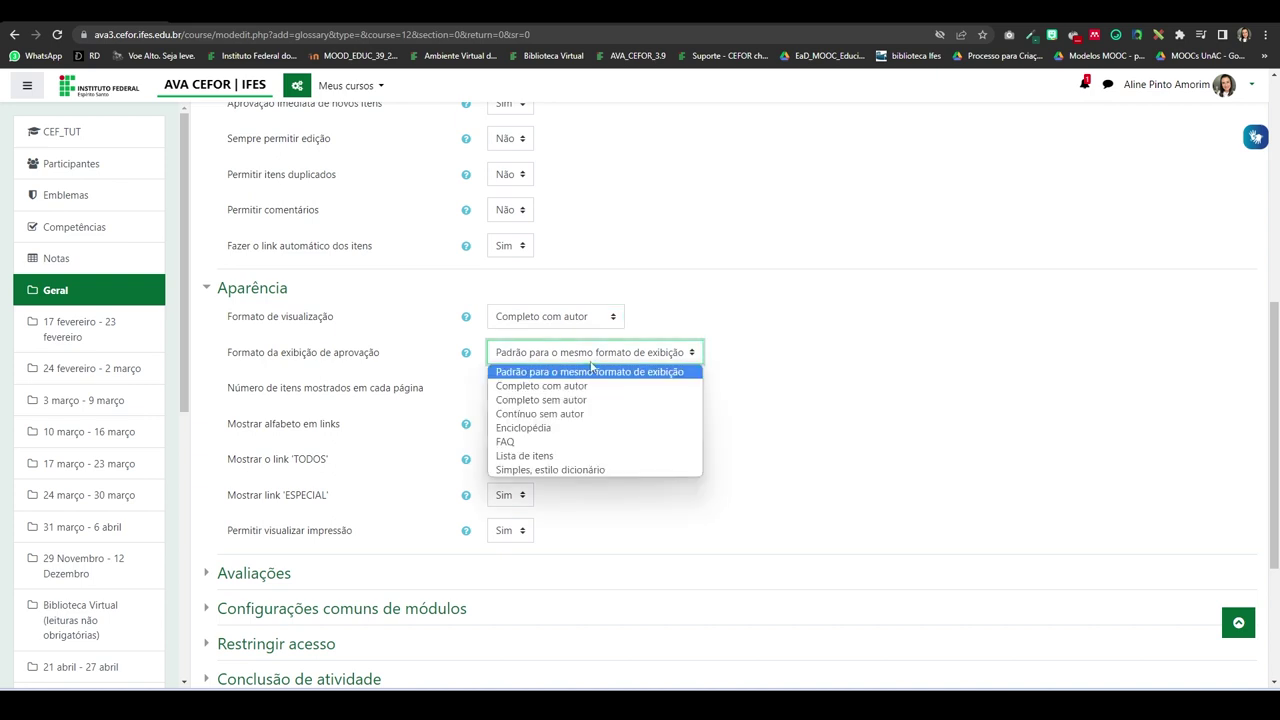
click(432, 370)
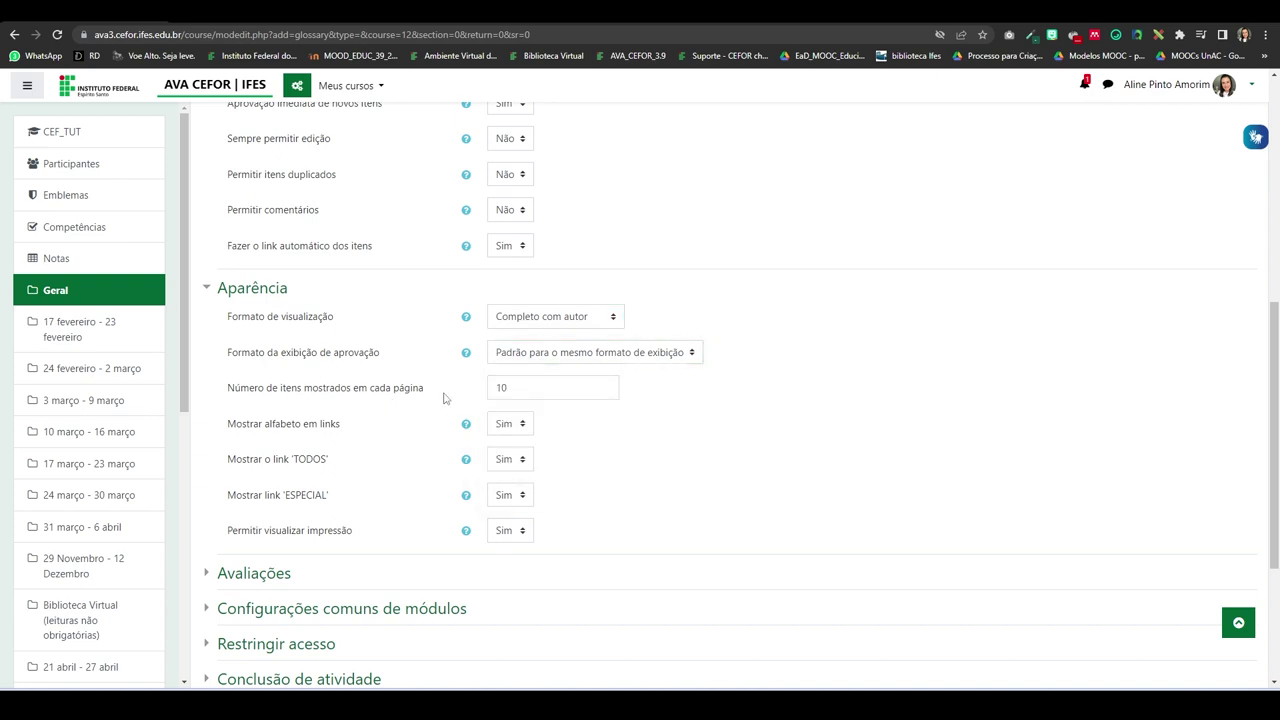
click(538, 391)
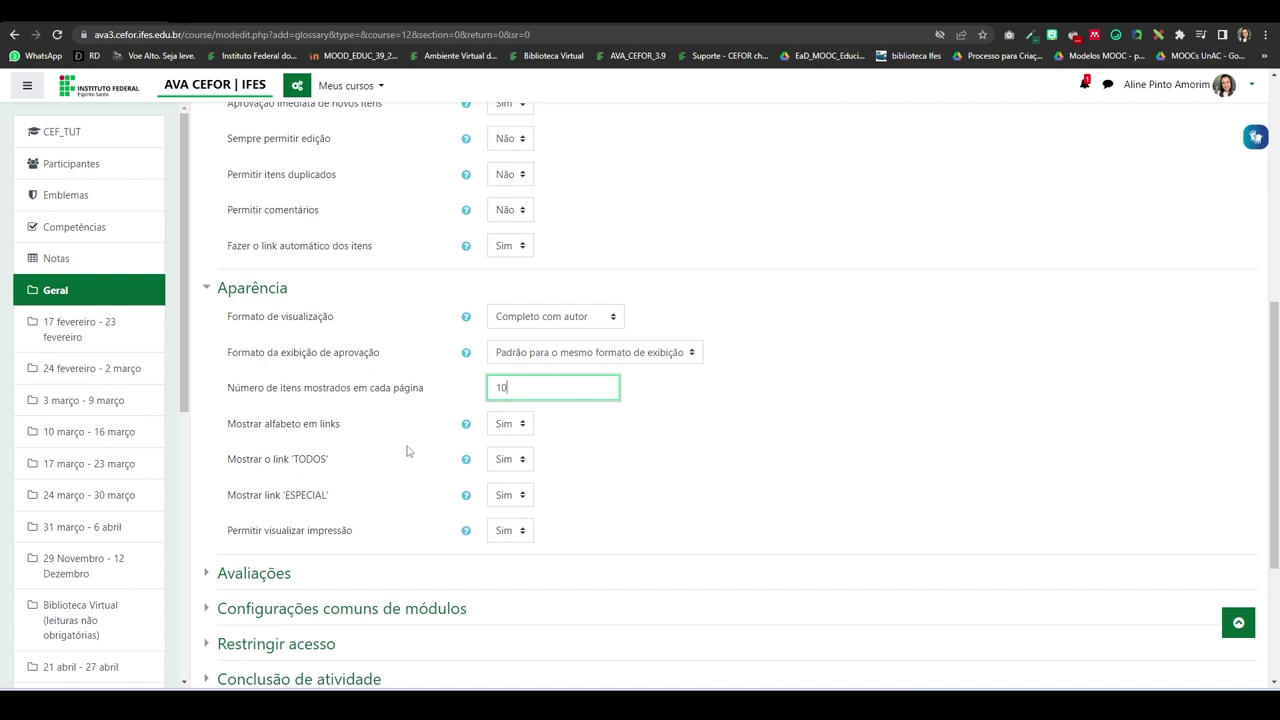
scroll(378, 355, down, 2)
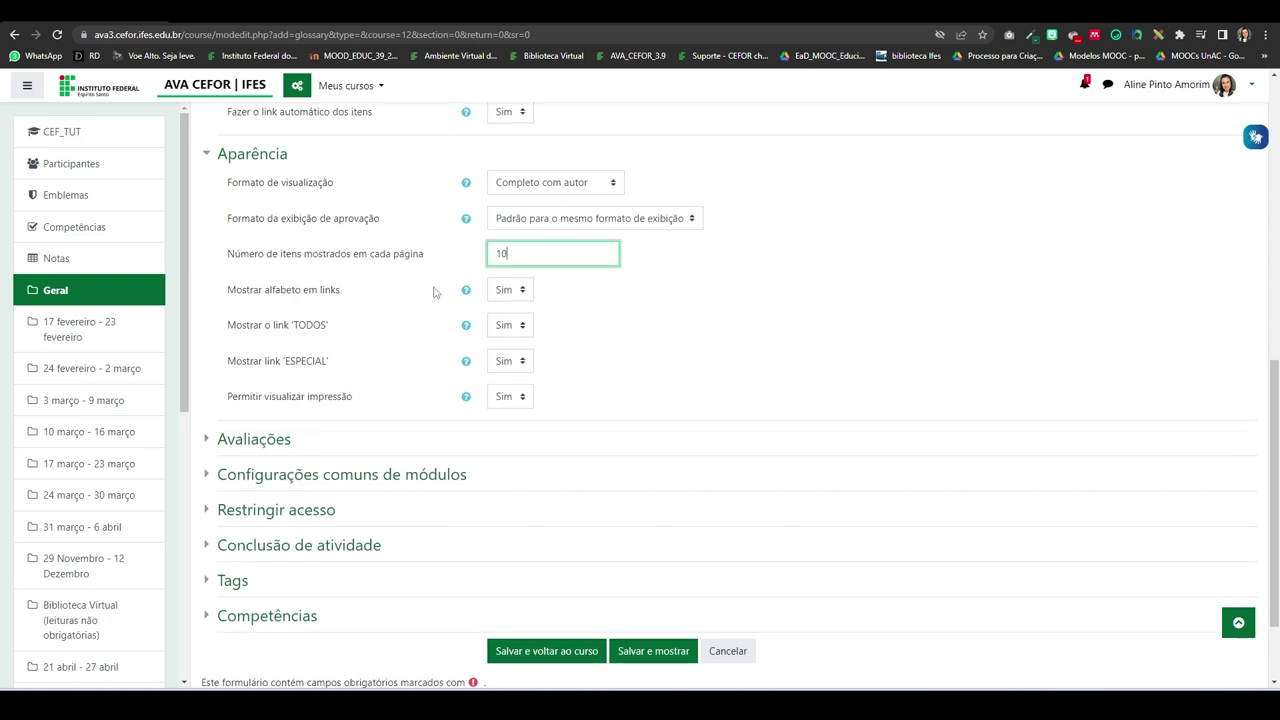
scroll(435, 290, down, 2)
Set the glossary's rating aggregate type to Soma das avaliações and check the scale types and maximum grade.
click(251, 326)
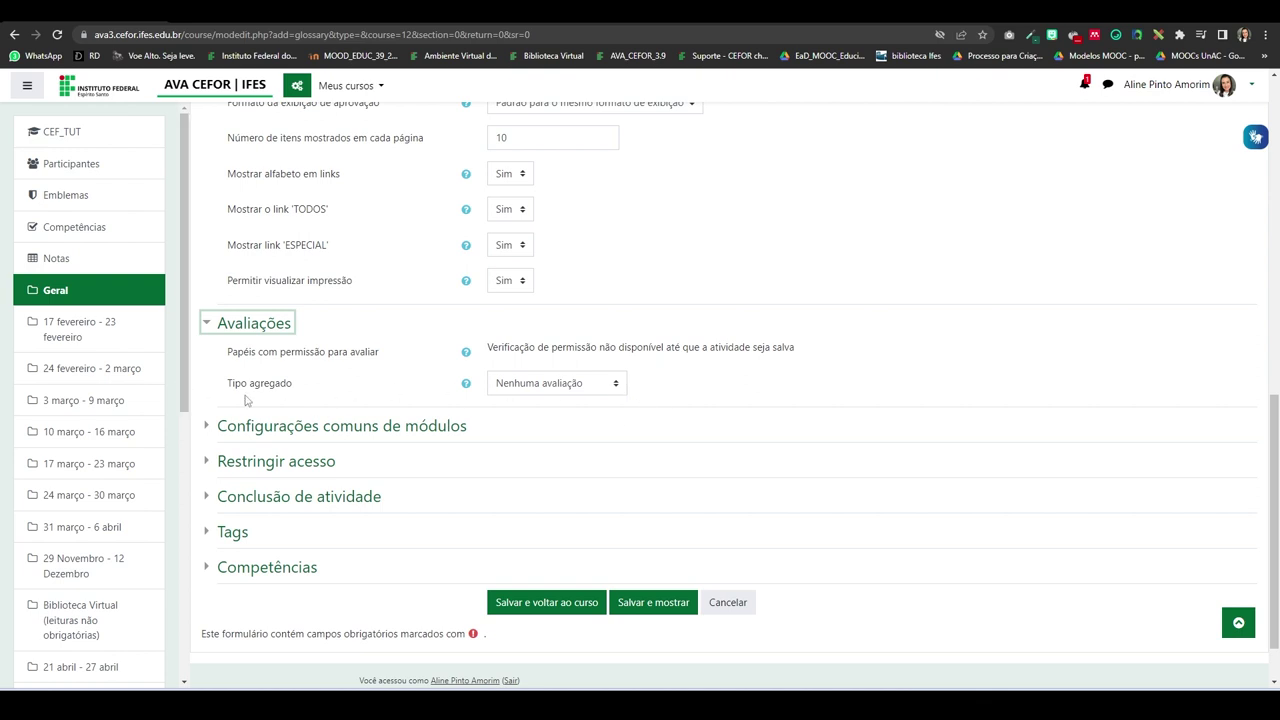
click(614, 388)
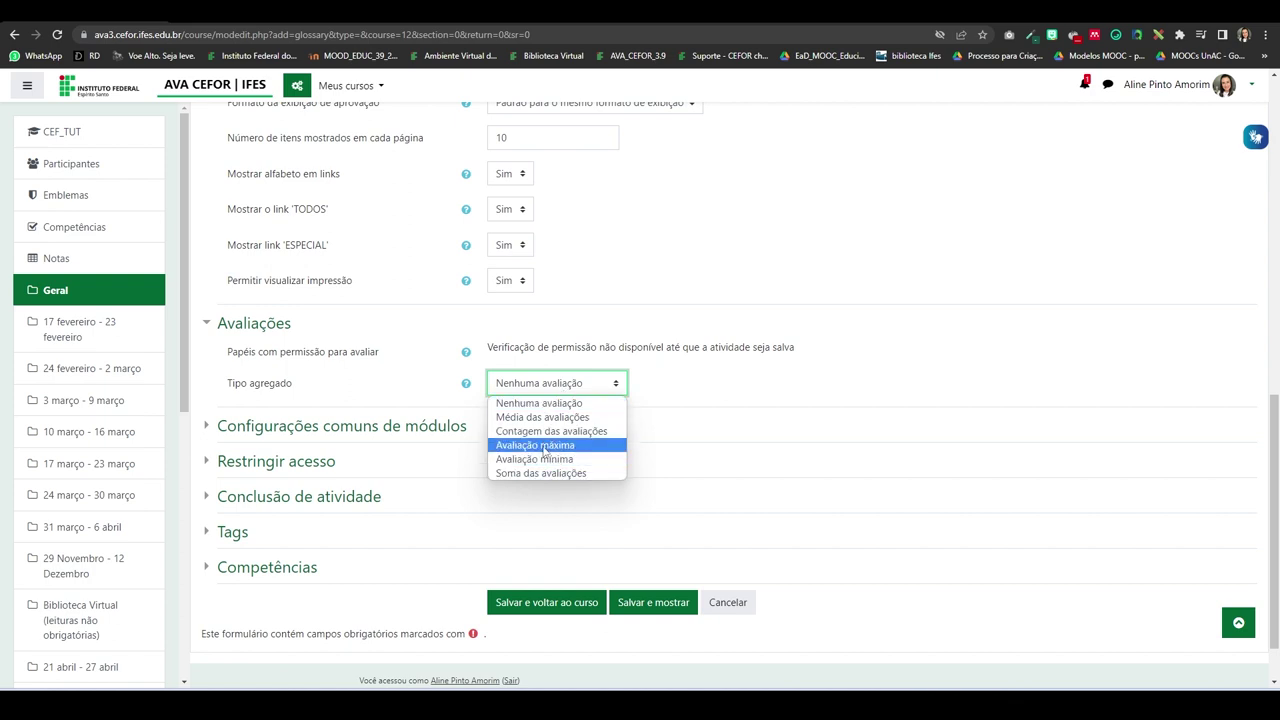
click(541, 473)
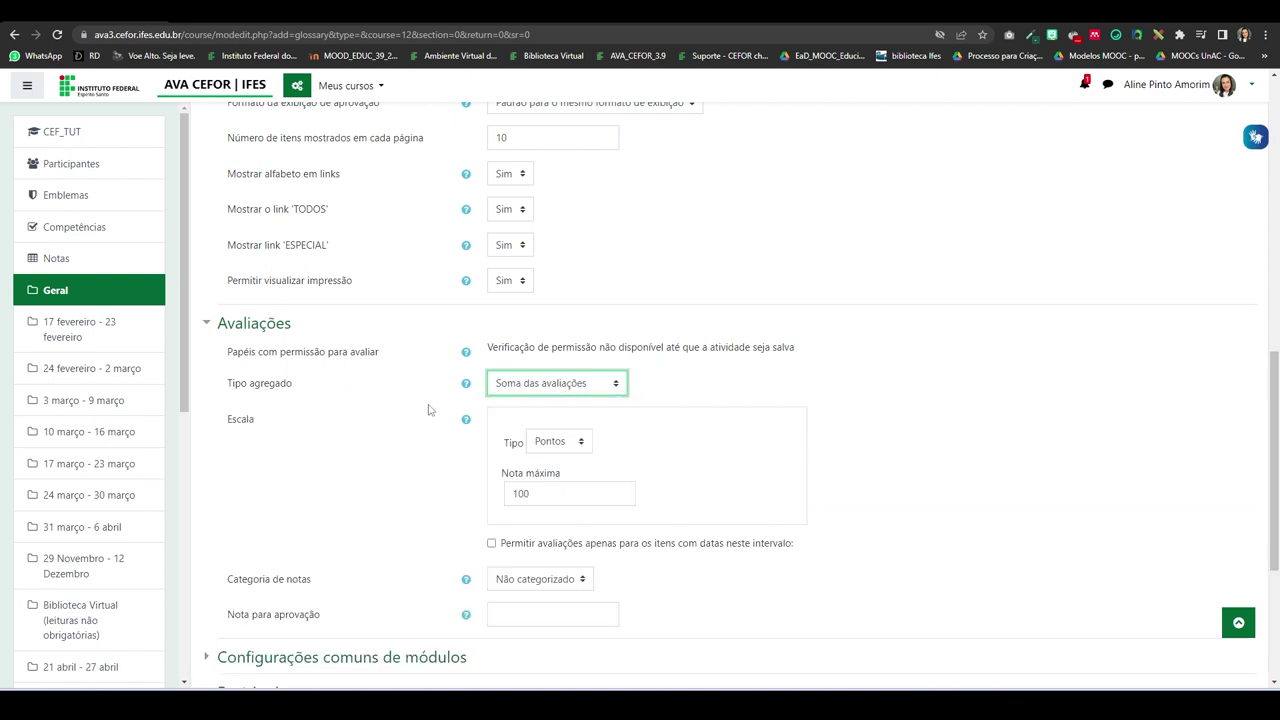
scroll(428, 410, down, 2)
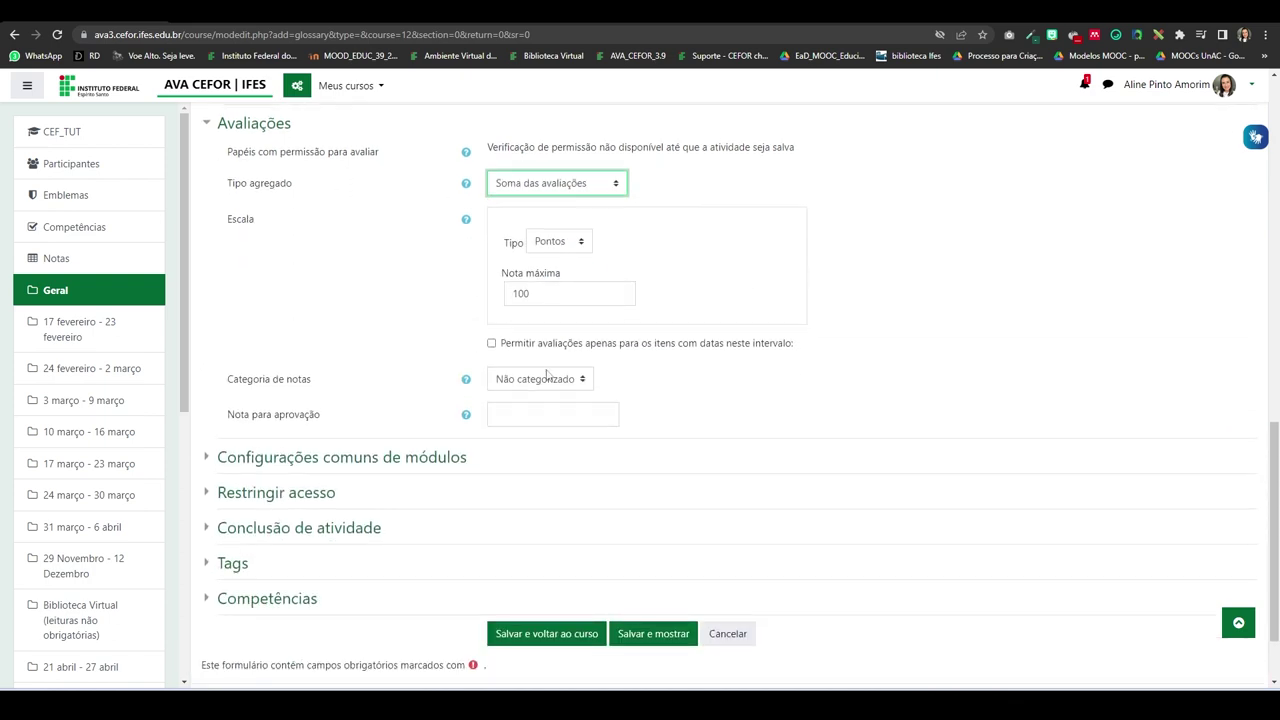
click(583, 243)
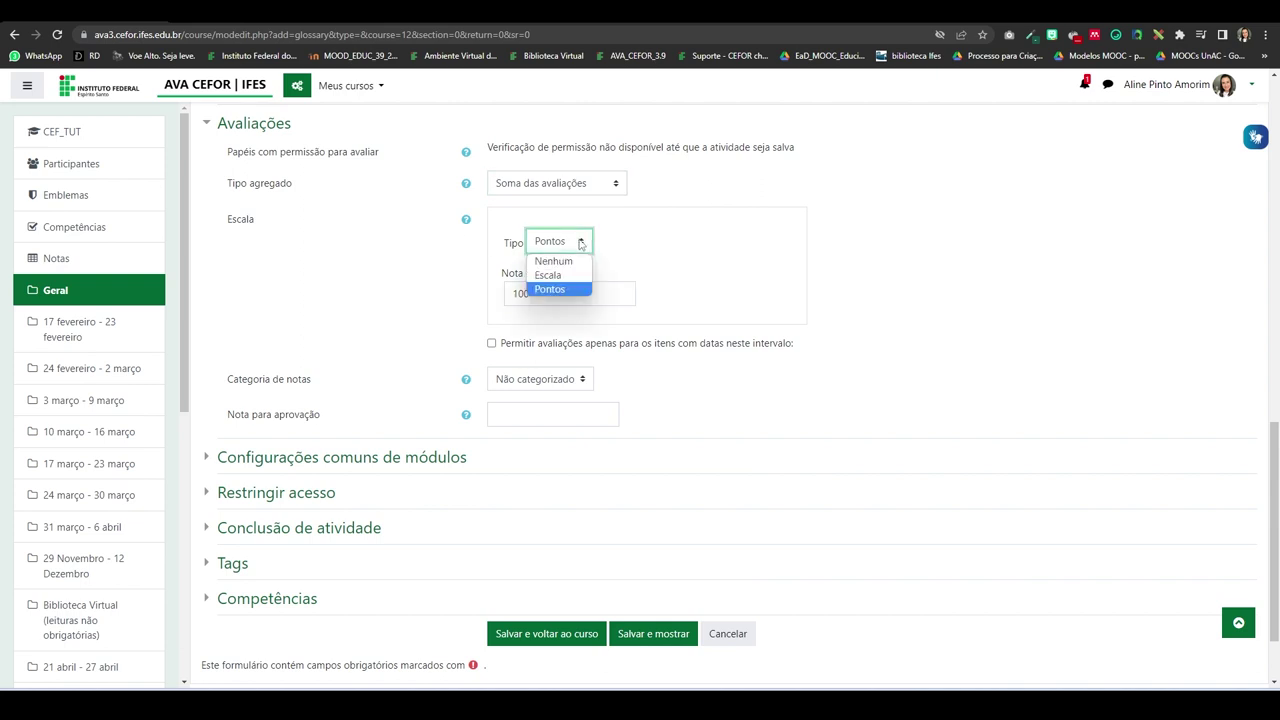
click(677, 257)
click(556, 295)
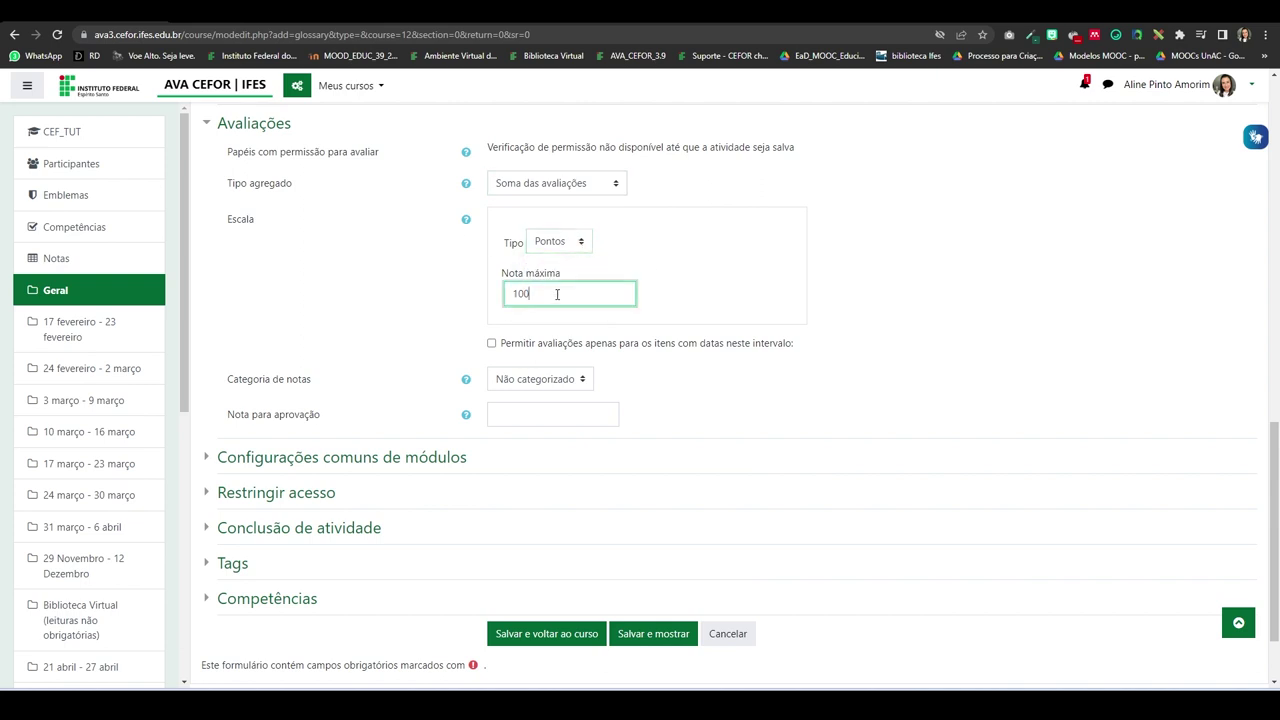
Change the rating aggregate type to Avaliação máxima and save the glossary, returning to the course page.
click(548, 186)
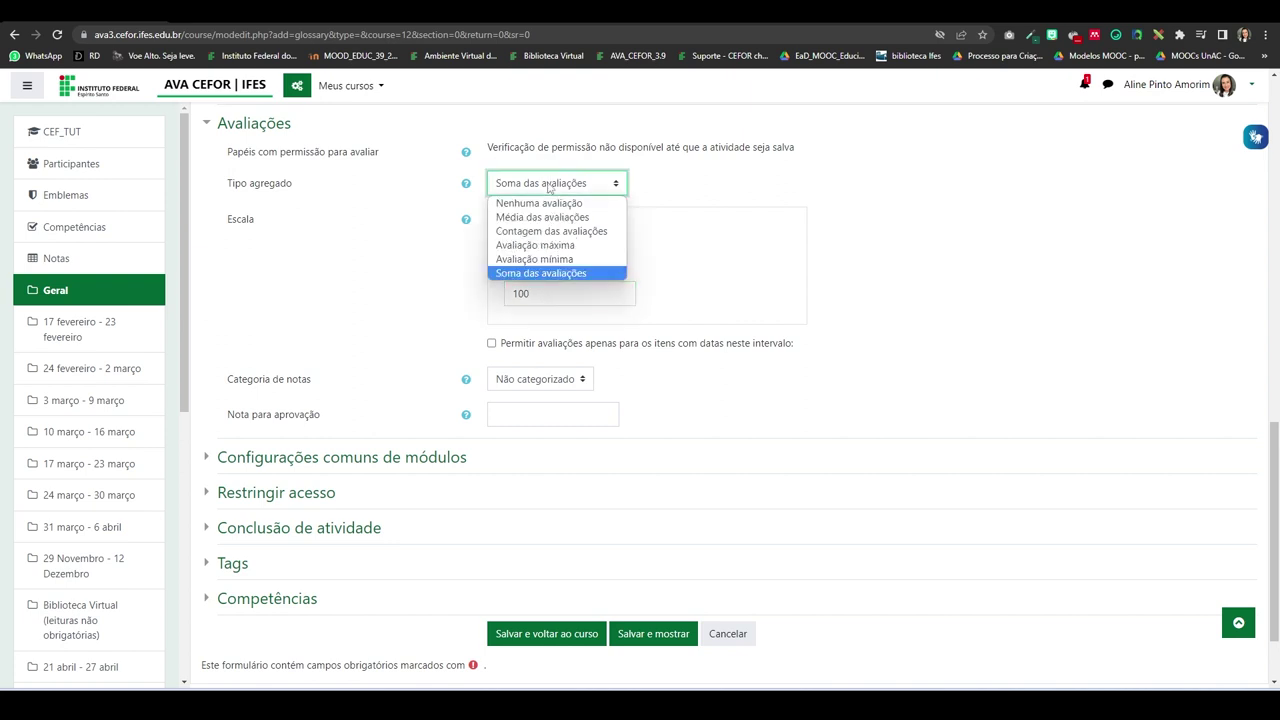
click(549, 247)
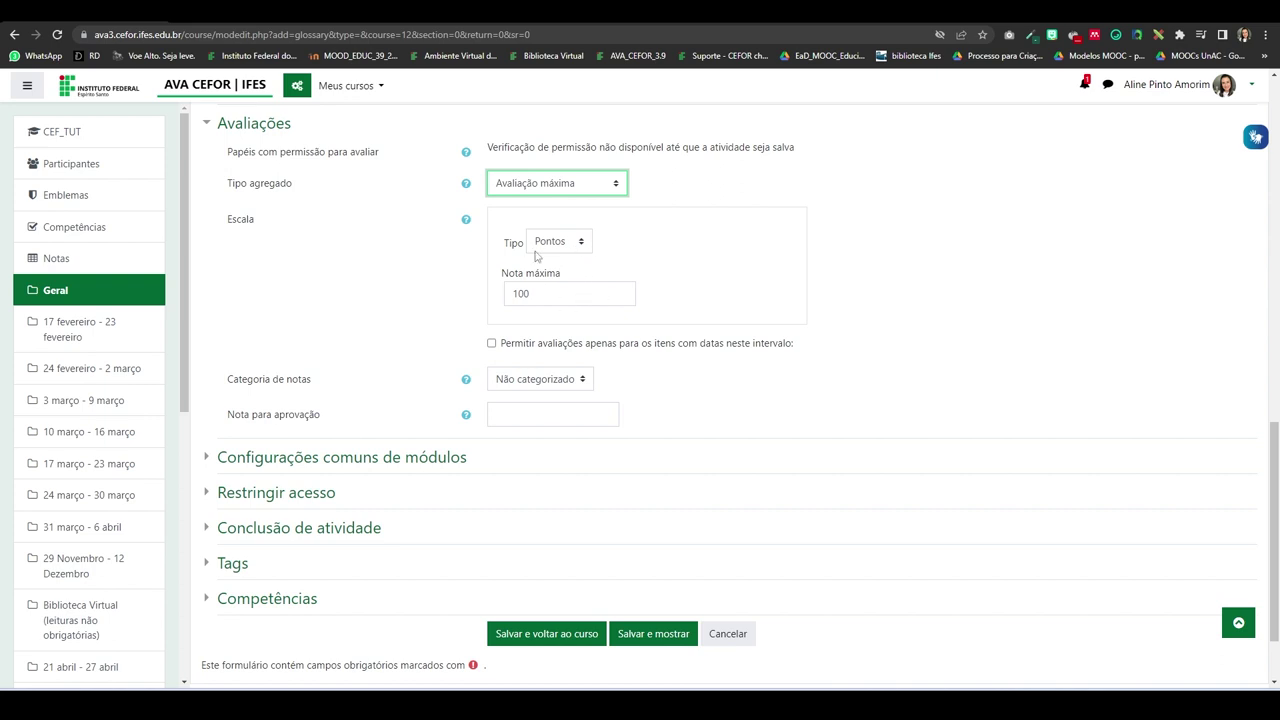
click(553, 300)
scroll(314, 312, down, 1)
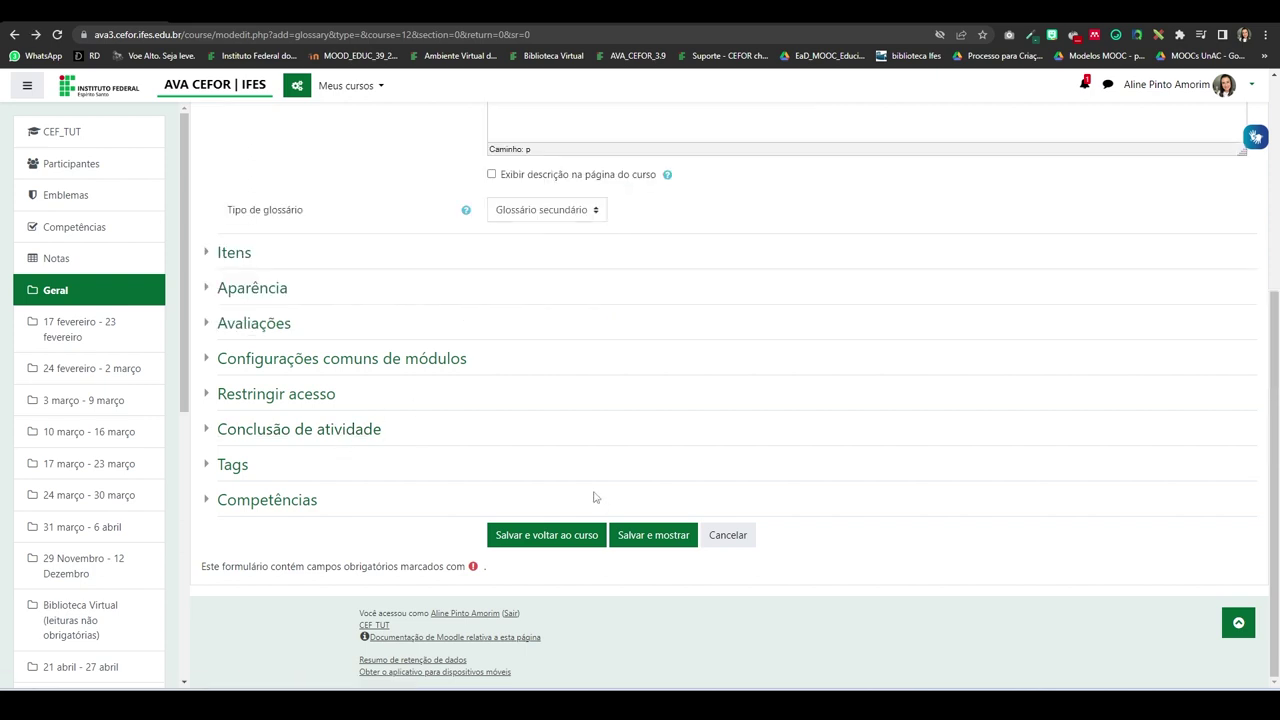
click(563, 537)
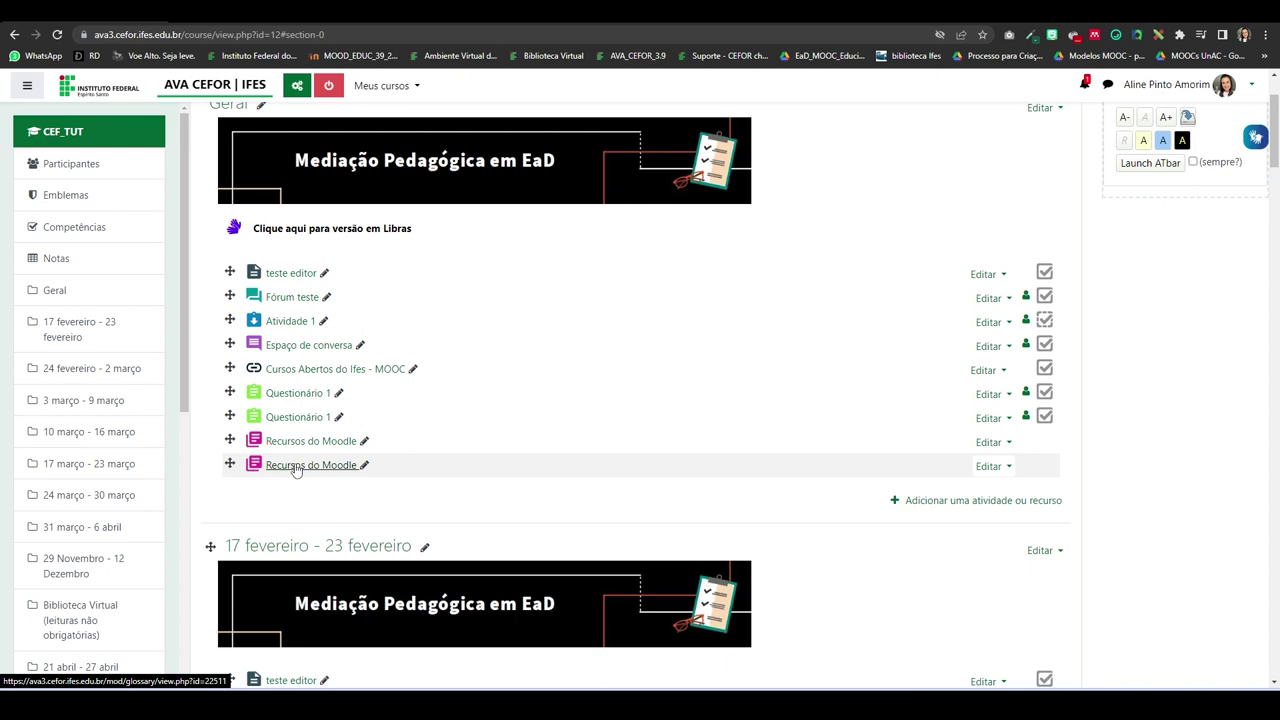
In the last listed Recursos do Moodle glossary, insert and save a new entry with concept "Rótulo" and definition "texto".
click(296, 466)
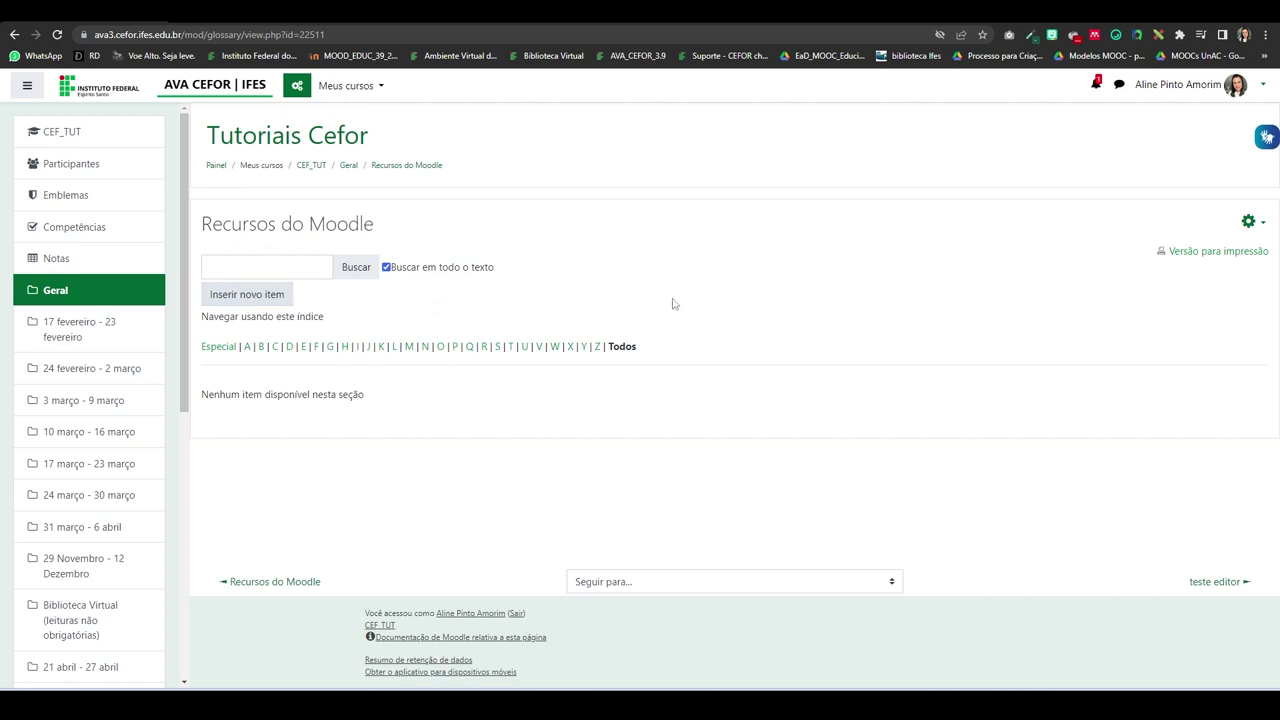
click(236, 294)
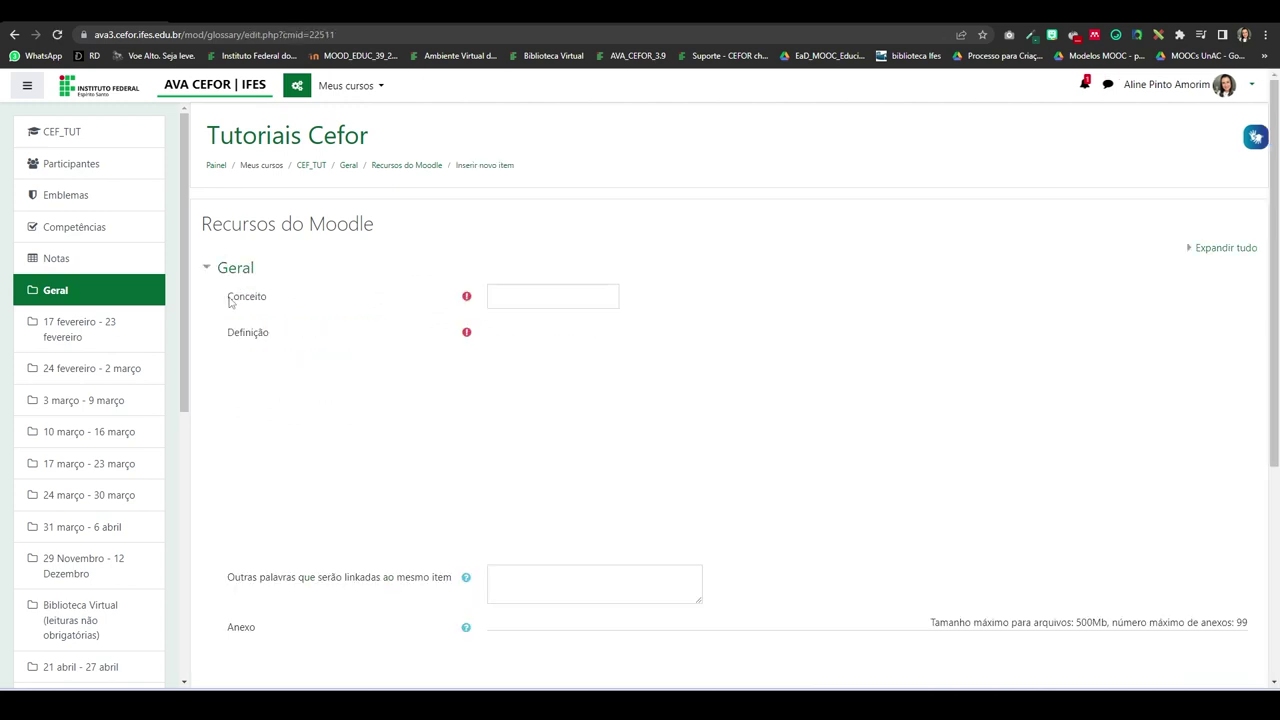
click(528, 292)
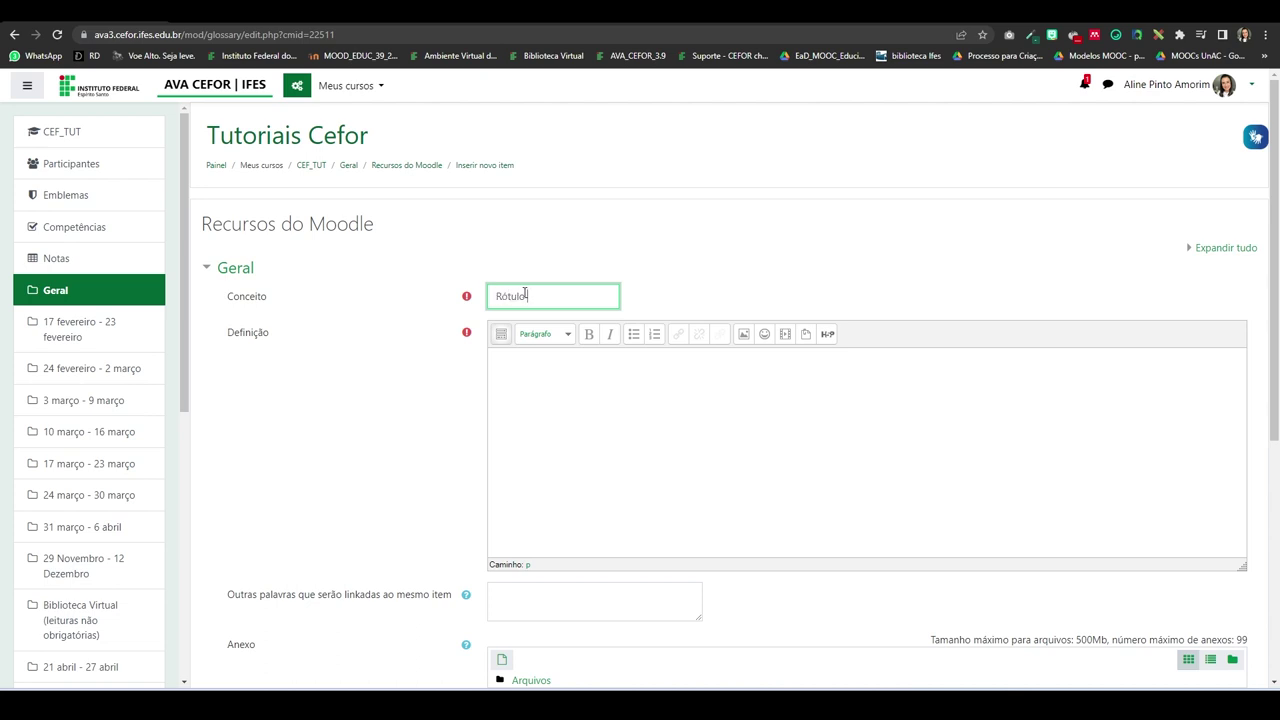
click(506, 367)
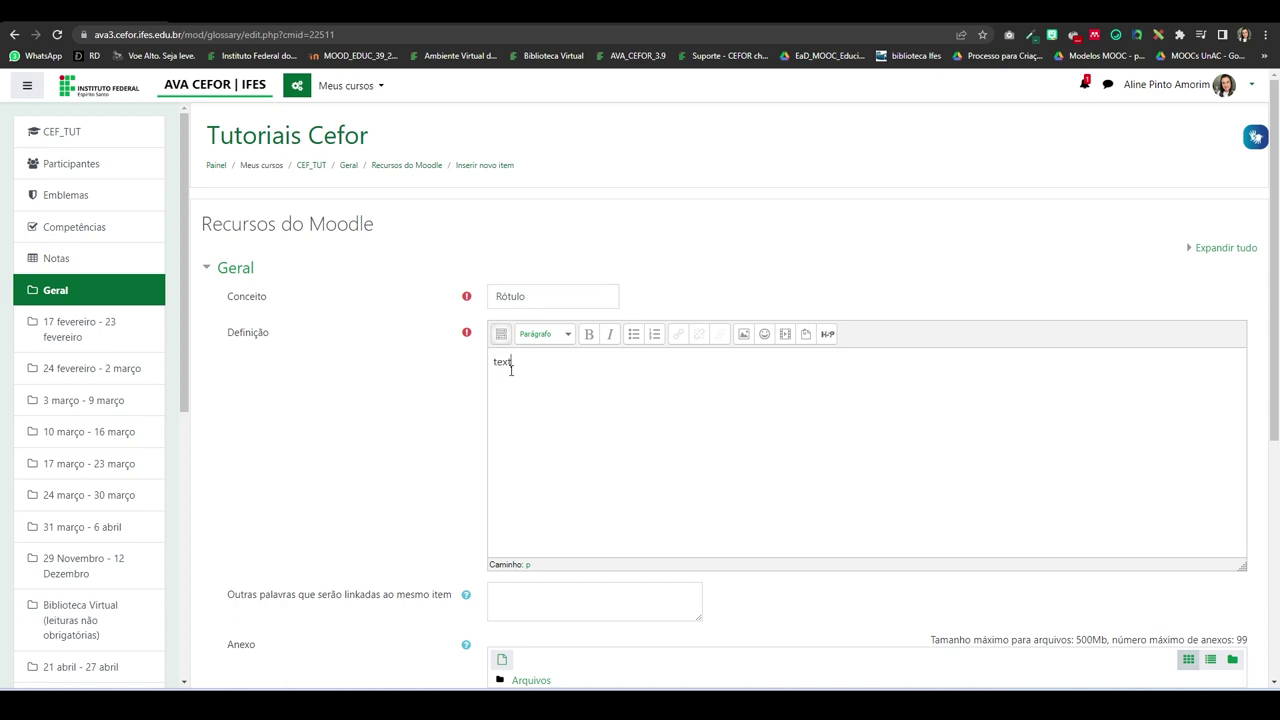
scroll(542, 354, down, 3)
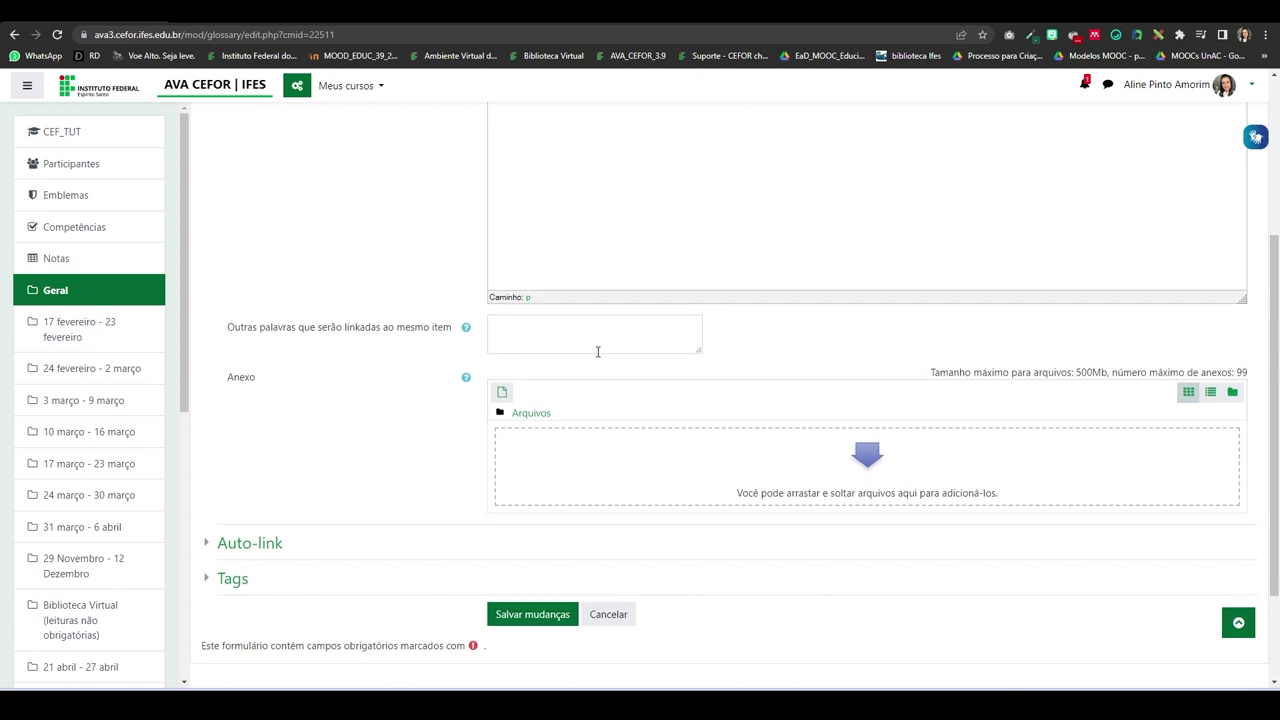
scroll(597, 351, down, 1)
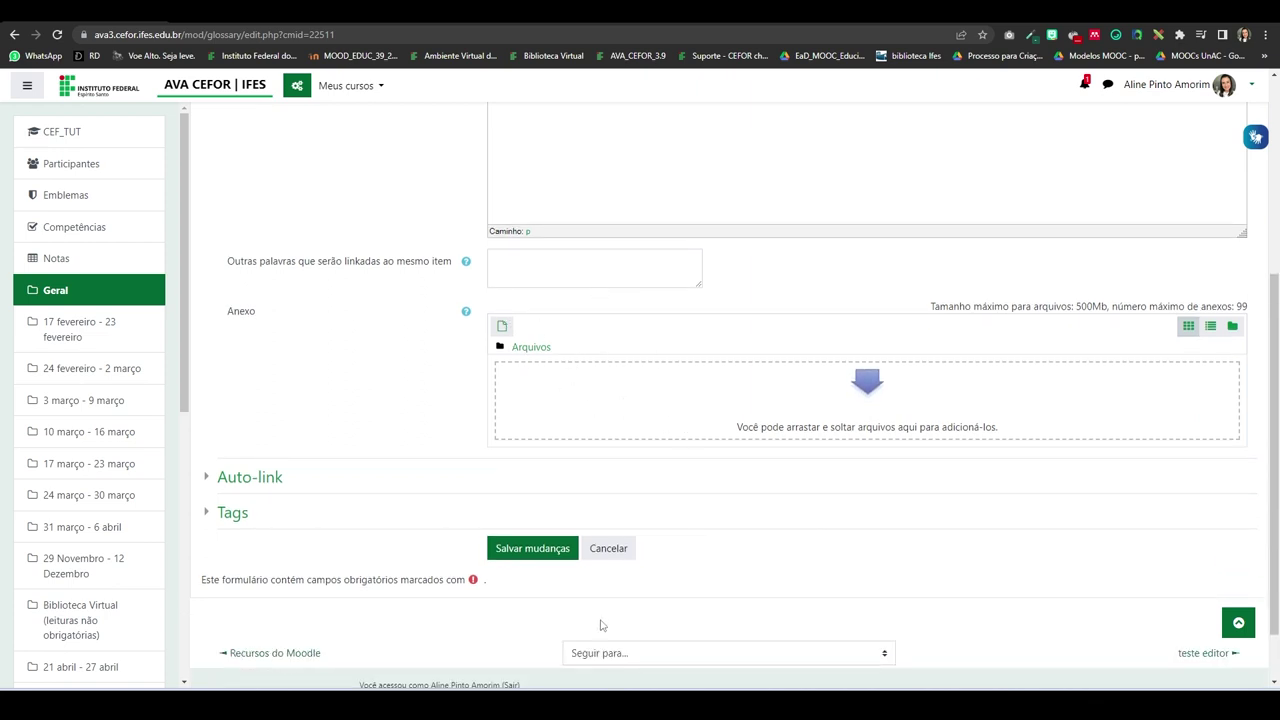
click(530, 554)
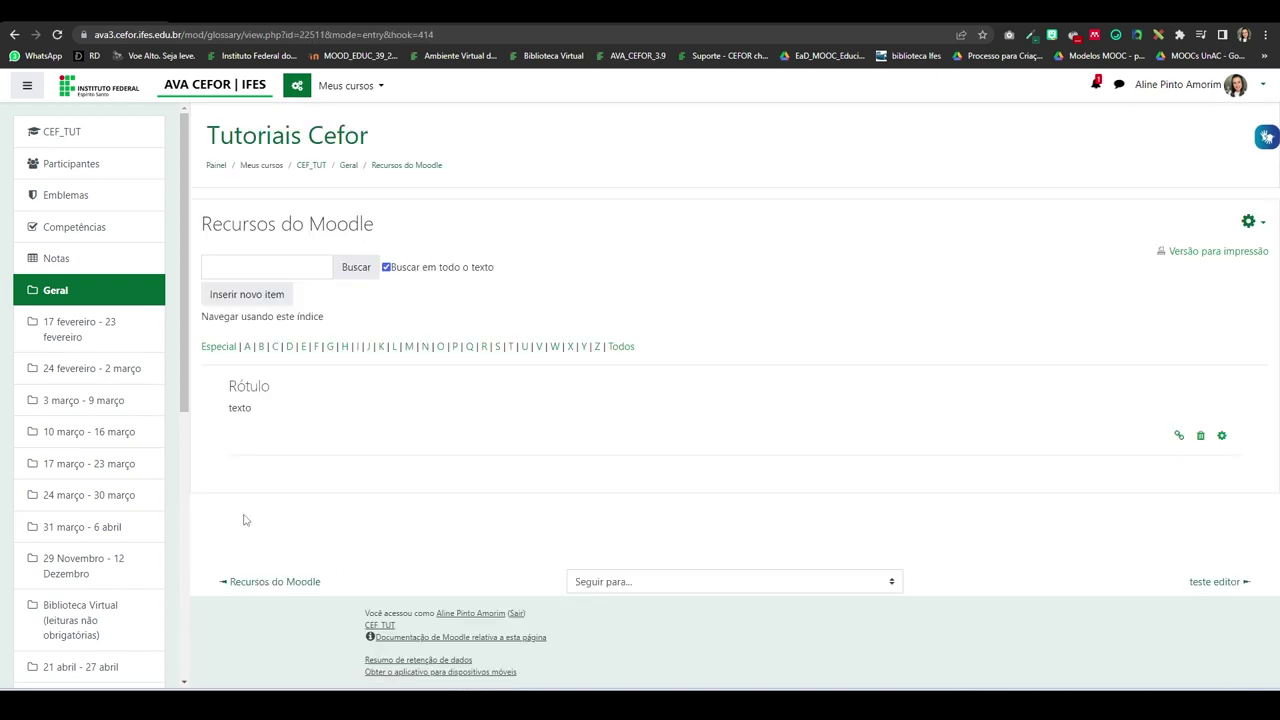